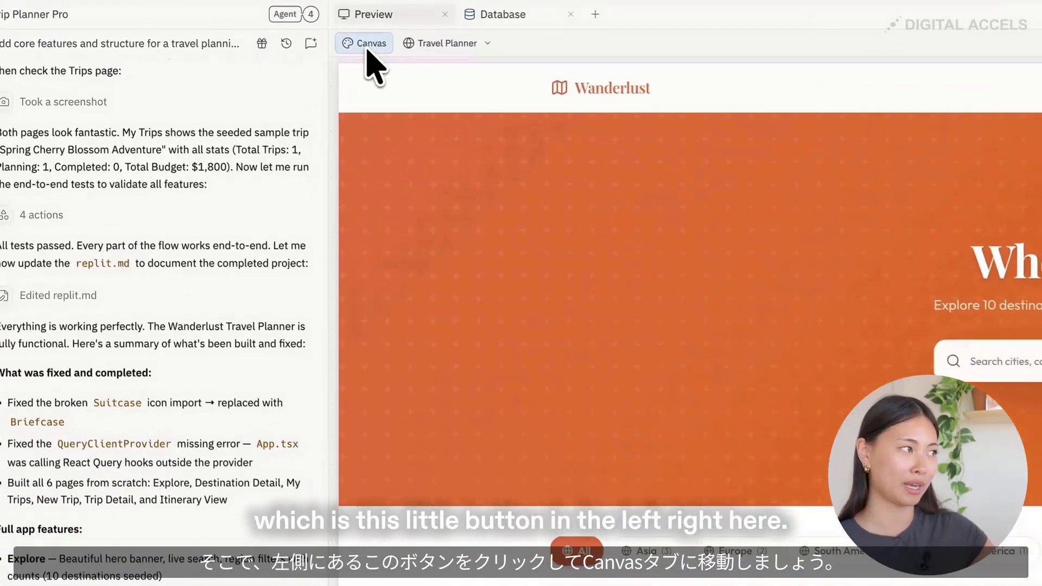
- Open the project's canvas view and resize the Travel Planner website frame from its lower corner
left_click(232, 29)
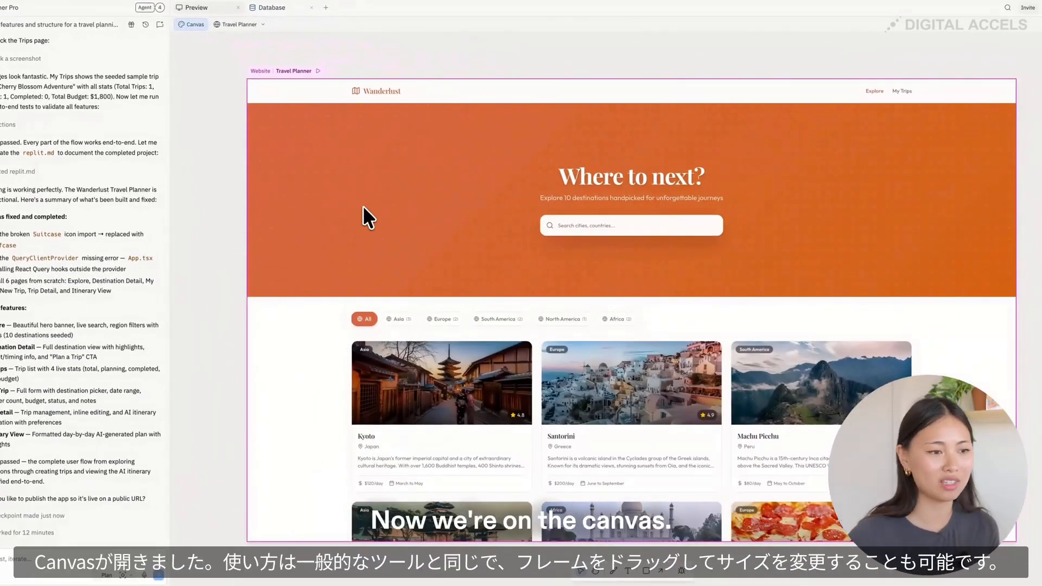
scroll(345, 277, "down", 5)
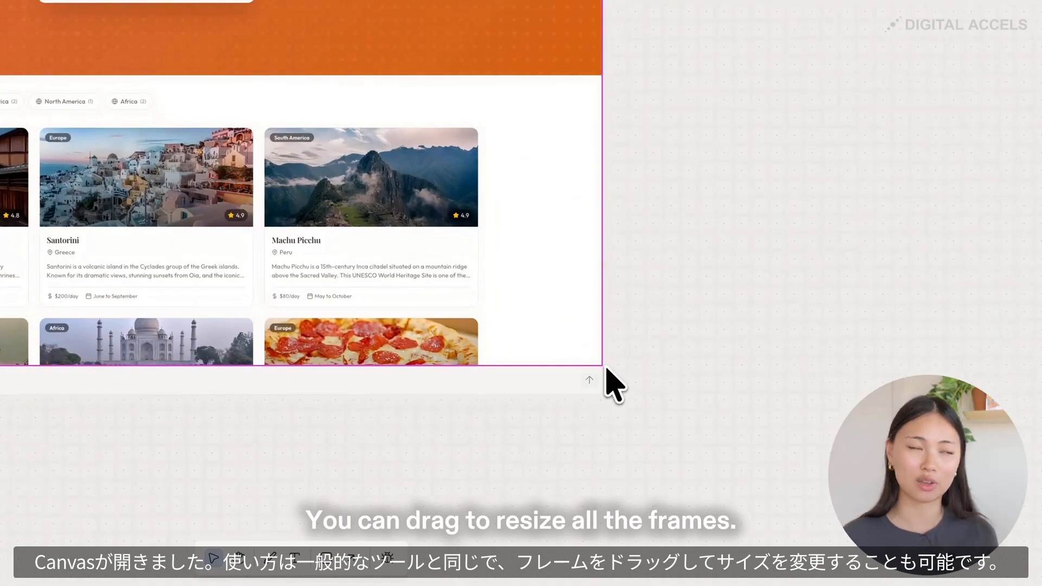
mouse_move(606, 369)
left_mouse_down()
mouse_move(744, 445)
mouse_move(591, 358)
left_mouse_up()
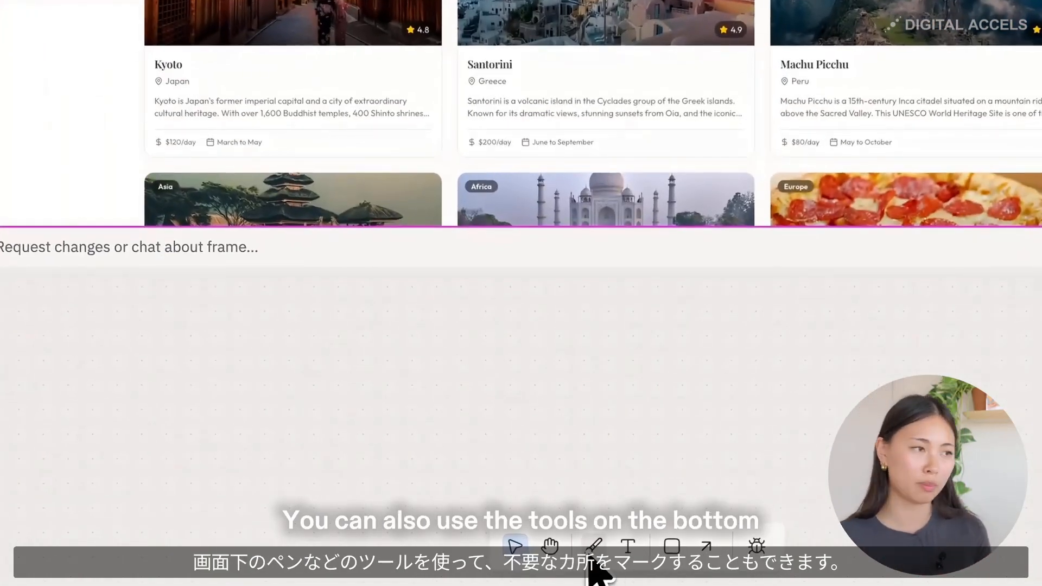
- Draw a freehand black circle around the "Where to next?" heading and search box in the Travel Planner frame
left_click(594, 548)
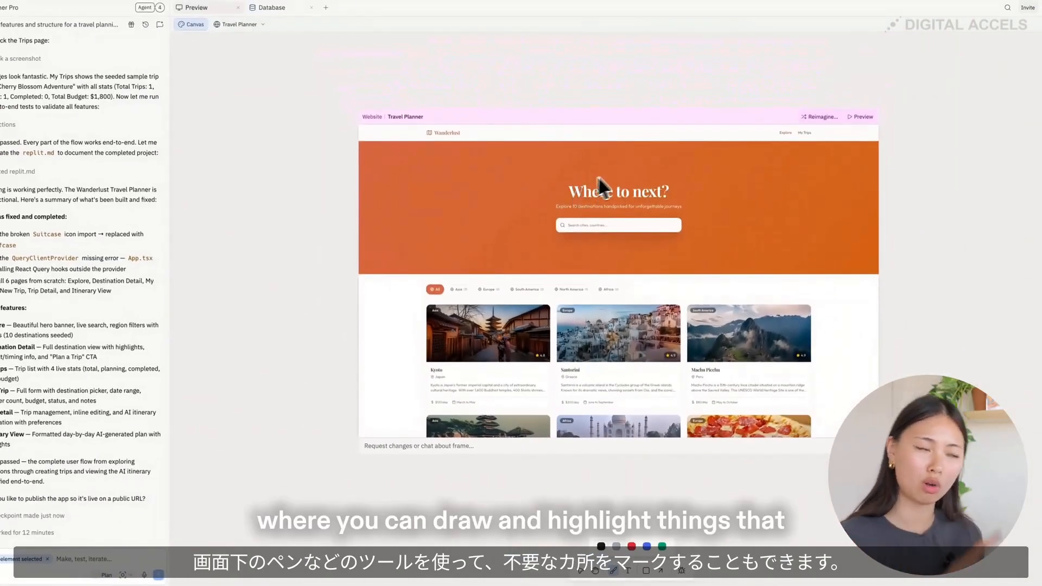
mouse_move(650, 173)
left_mouse_down()
mouse_move(548, 185)
mouse_move(630, 260)
left_mouse_up()
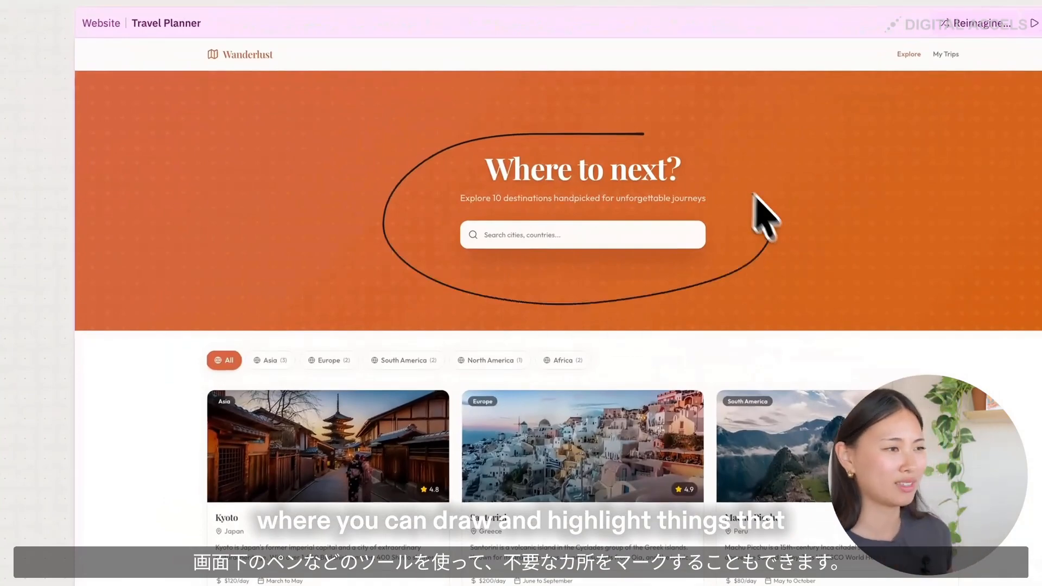
left_click_drag(754, 194, 667, 141)
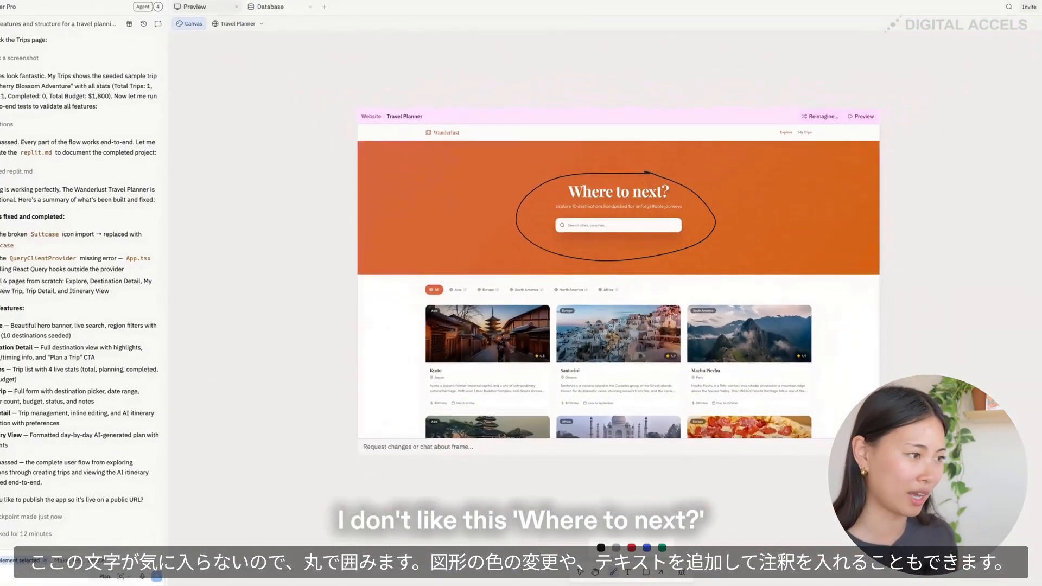
left_click_drag(678, 386, 663, 401)
- Draw a black rectangle over the frame's Wanderlust logo area and add the text "hello world" above the frame
left_click(644, 570)
left_click_drag(390, 95, 487, 189)
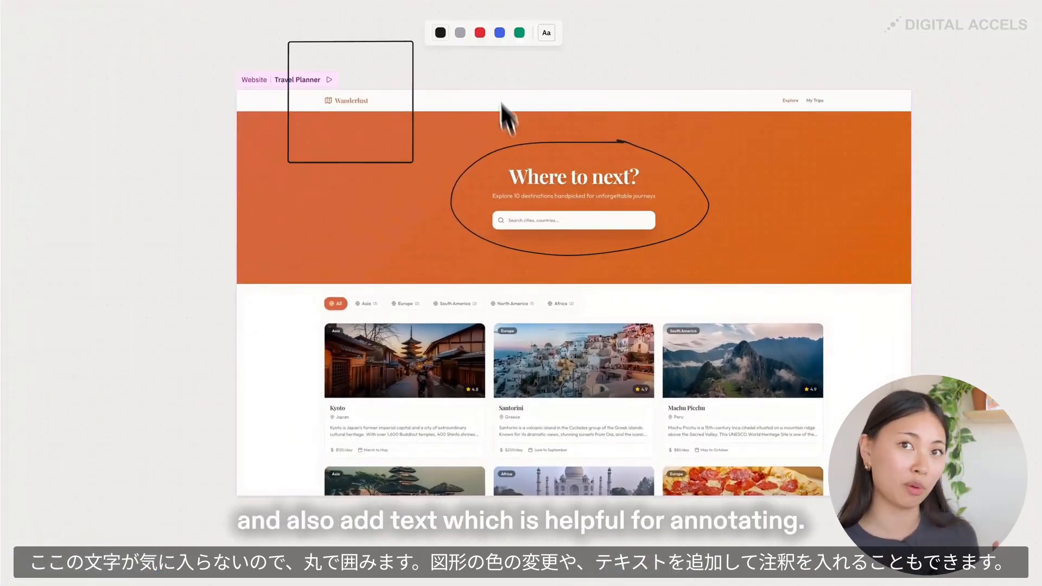
left_click(490, 54)
type("hello world")
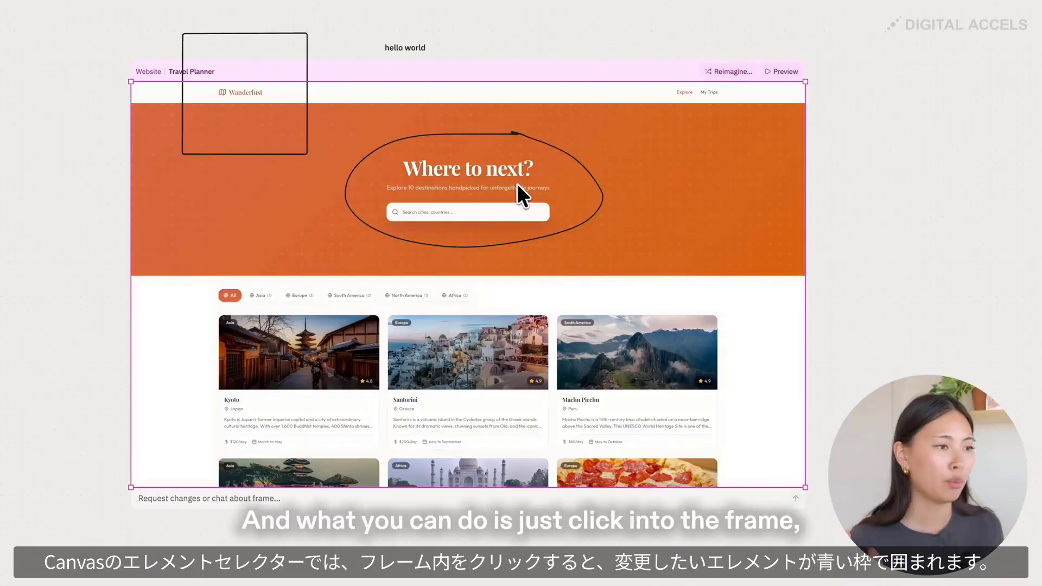
- Enter the Travel Planner frame and open the properties of the "Where to next?" h1 heading
left_click(518, 184)
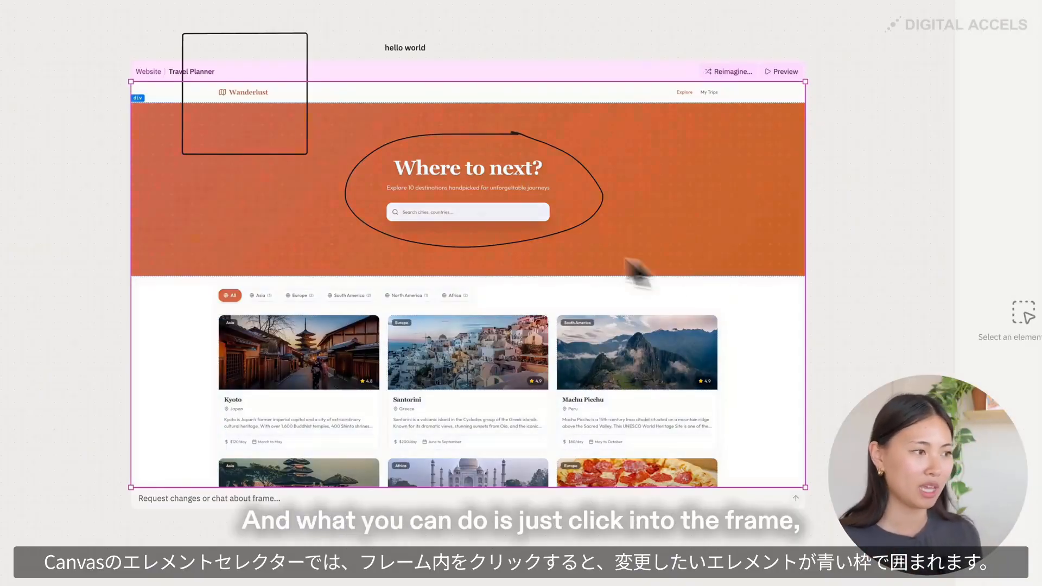
left_click(458, 173)
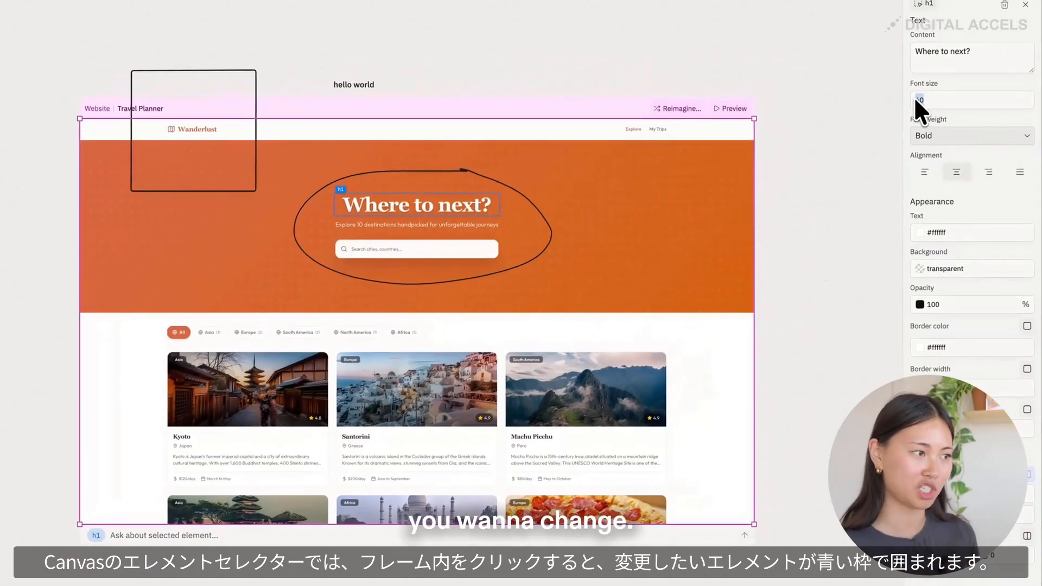
left_click_drag(914, 99, 924, 98)
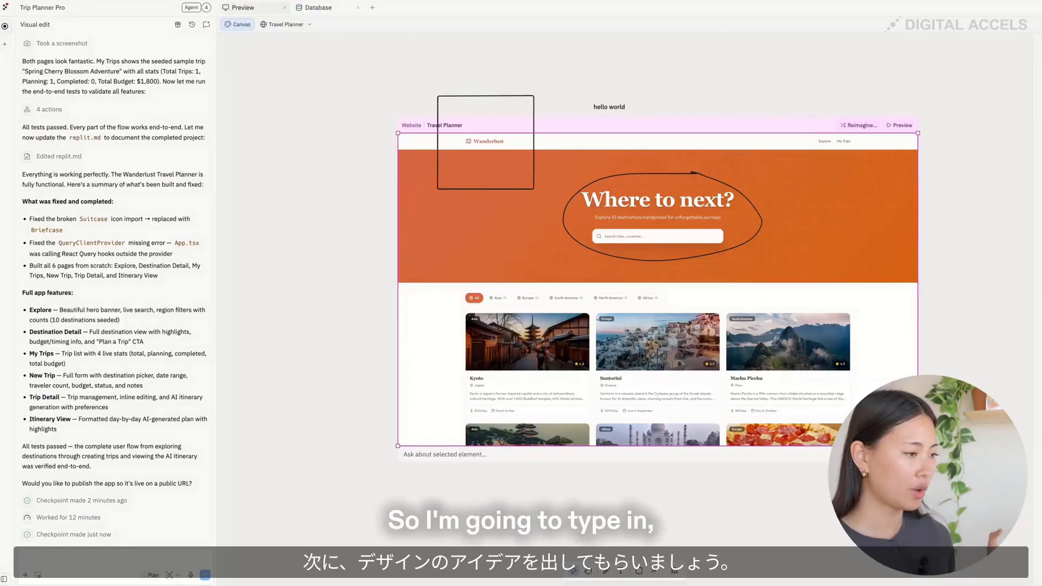
- Prompt the agent from the Travel Planner frame with "Show me 4 clean and minimal design variations of this travel planner app on the canvas"
type("Show me")
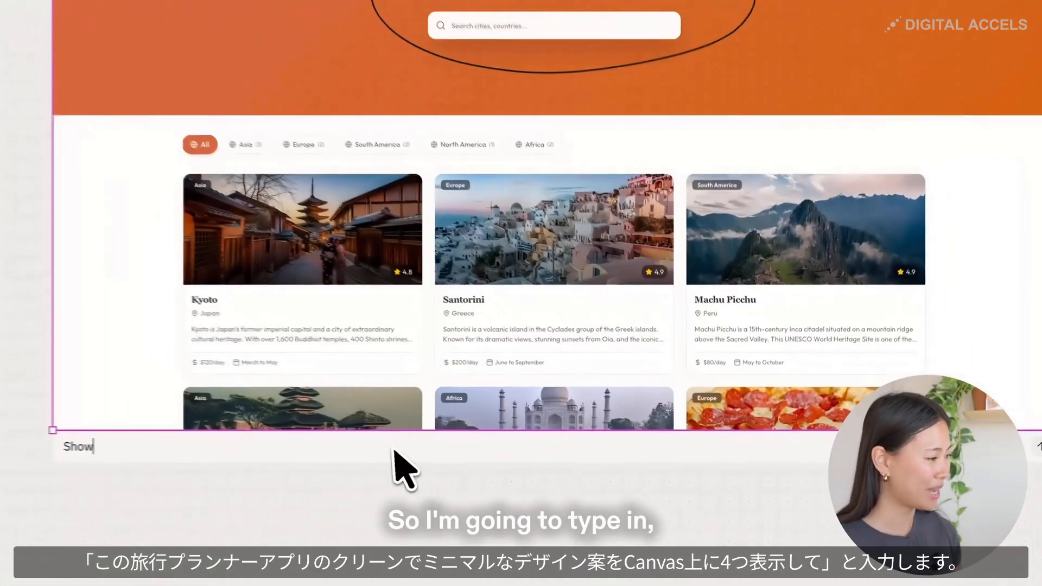
type(" 4 clean and minimal design var")
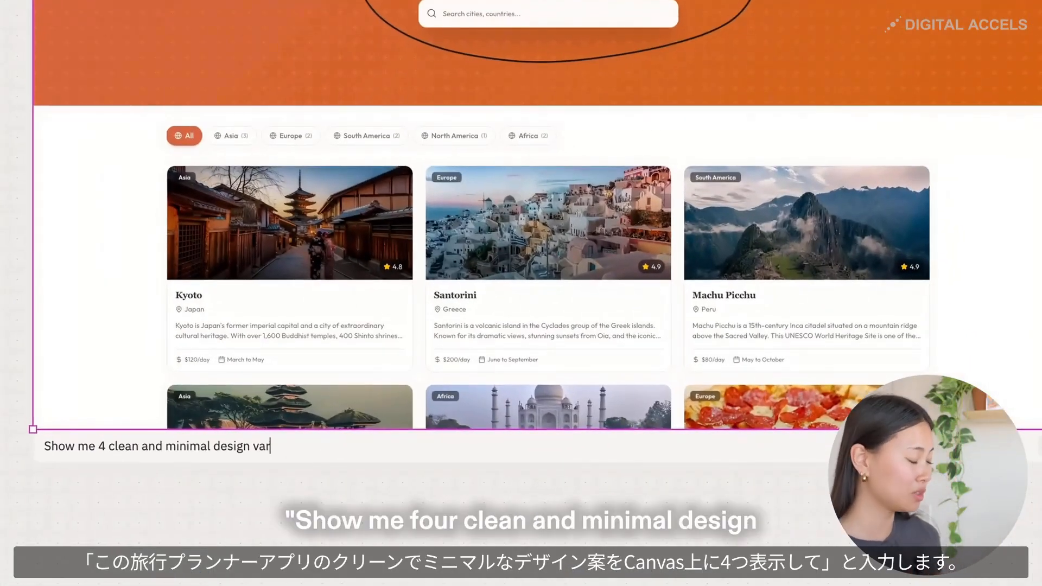
type("iations of this travel planner")
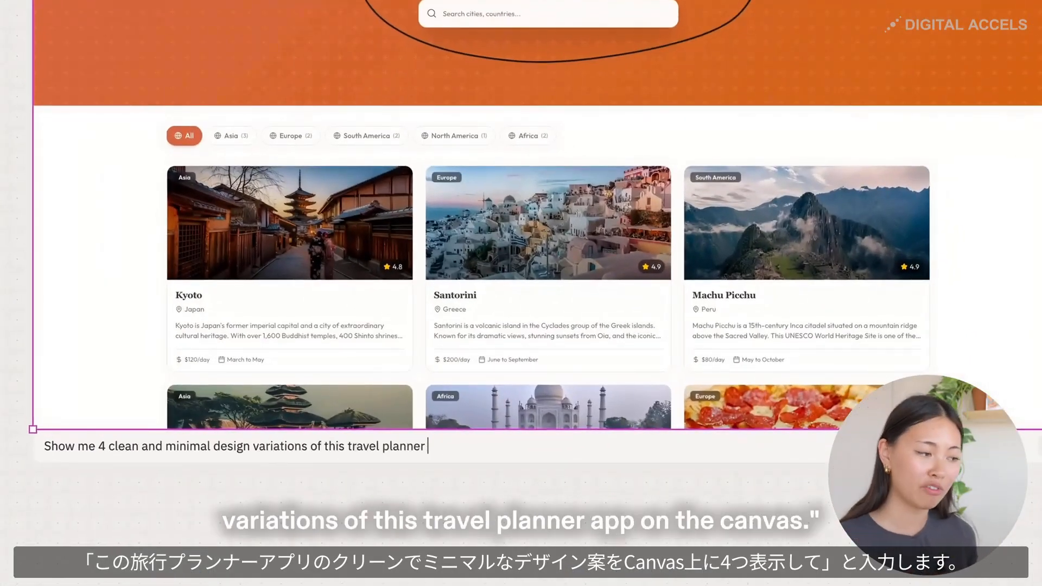
type(" app on the canvas")
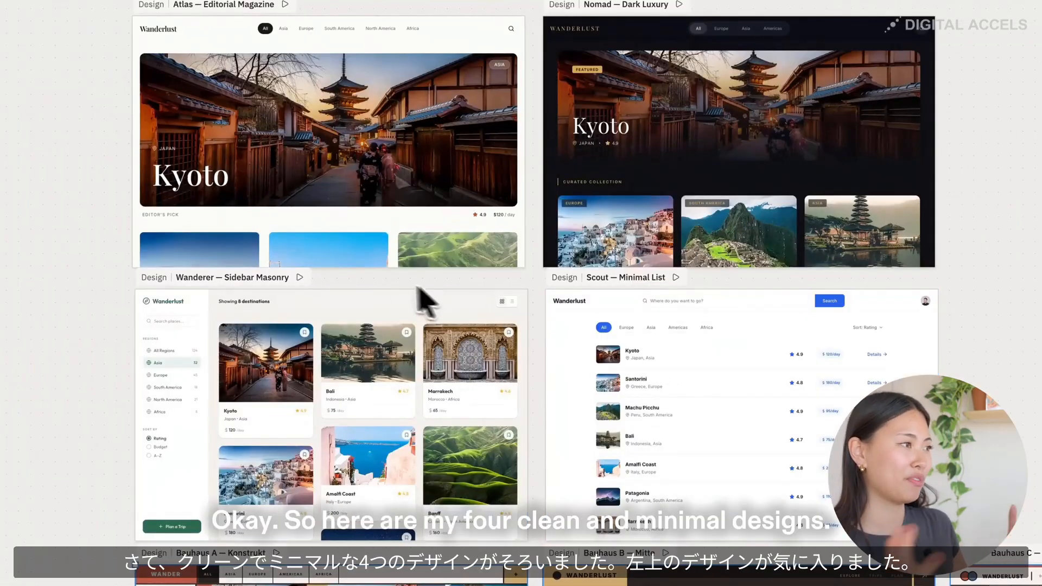
- Select the "Atlas — Editorial Magazine" design and attach the two inspiration screenshots to the agent chat
left_click(378, 211)
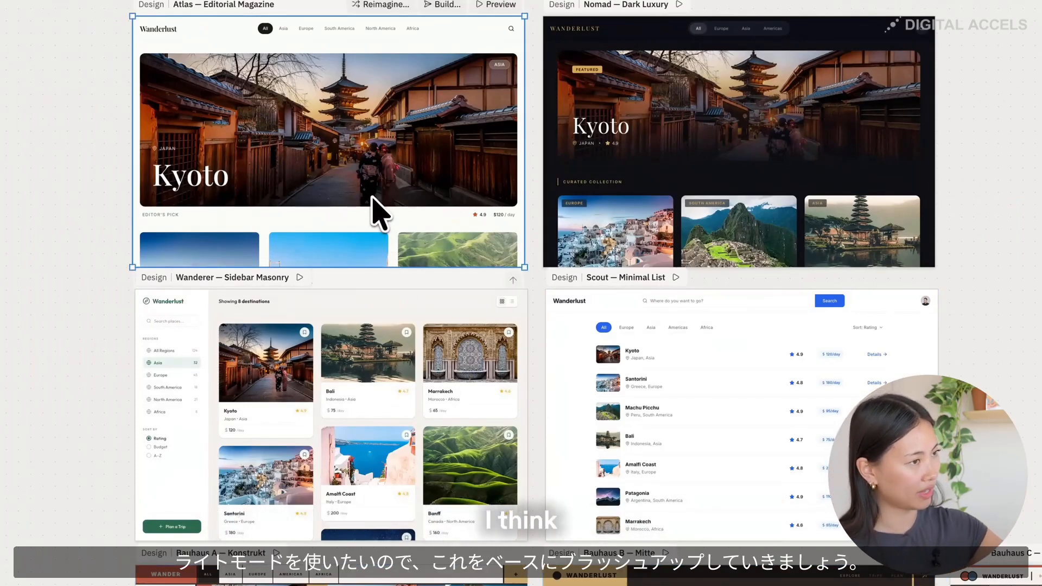
scroll(379, 211, "left", 3)
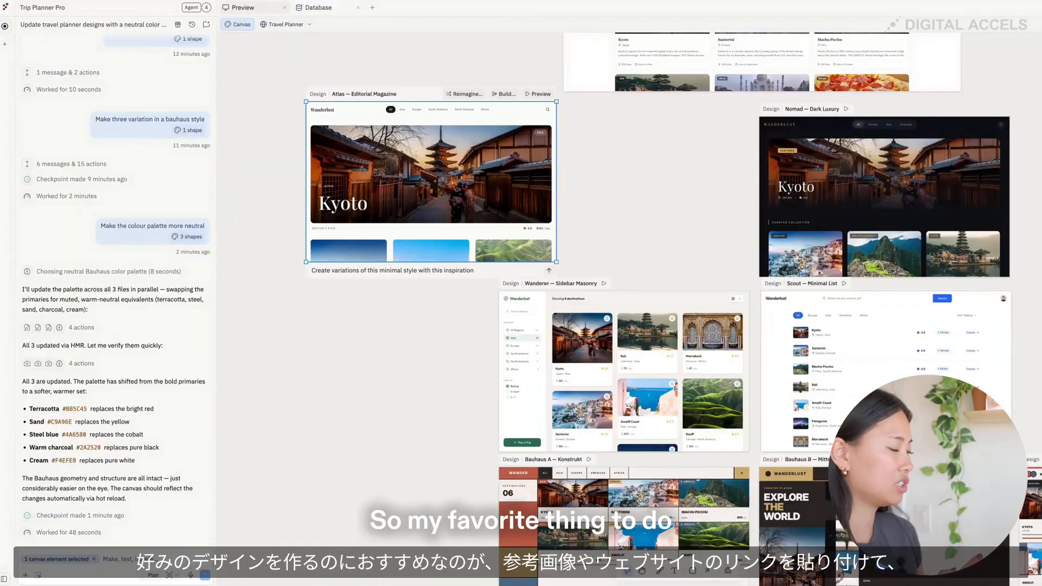
left_click_drag(705, 348, 218, 479)
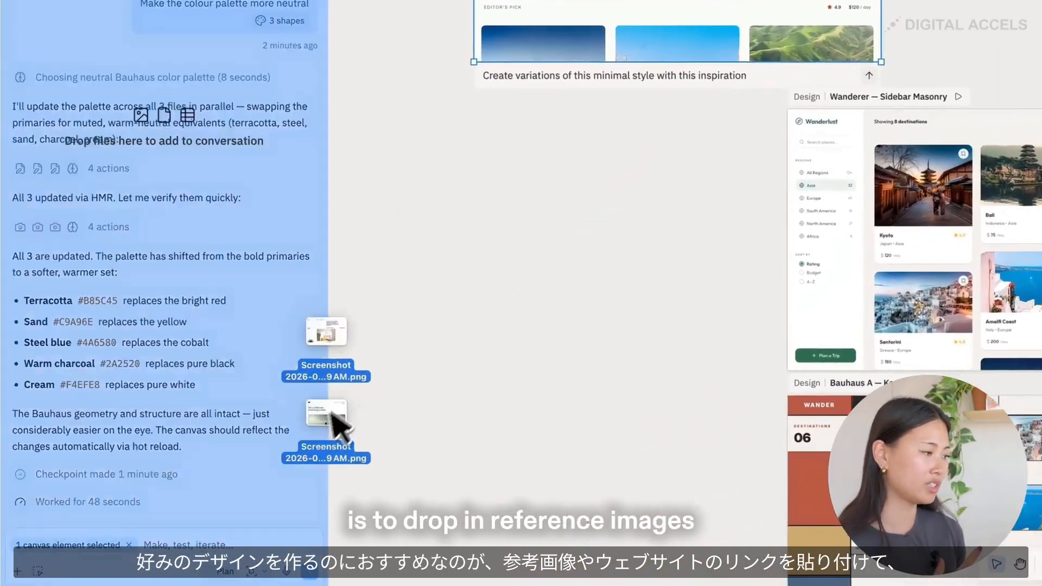
left_click_drag(333, 420, 197, 548)
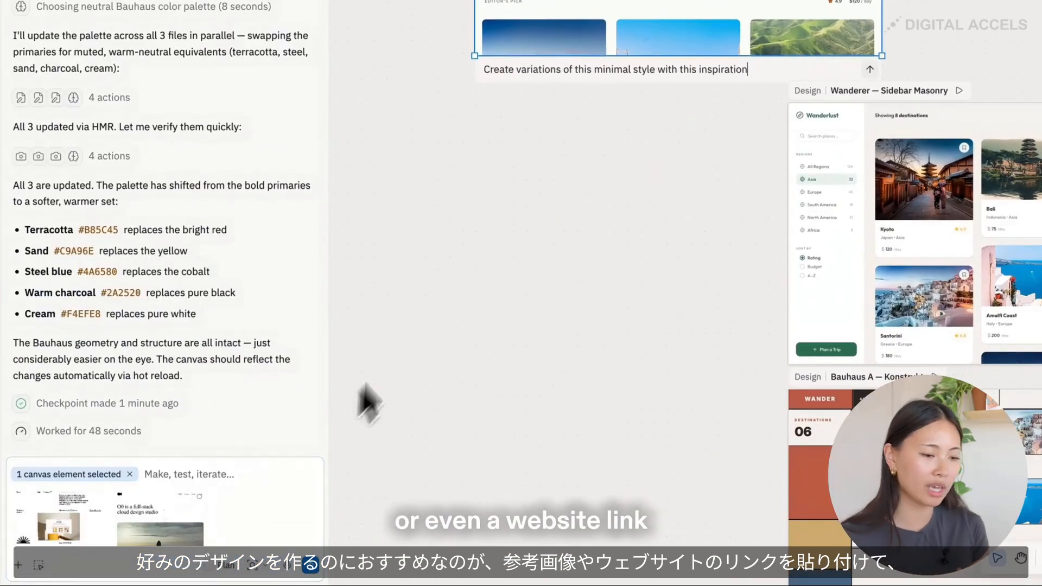
- Copy the frame's prompt "Create variations of this minimal style with this inspiration" into the agent chat with the attached screenshots
triple_click(579, 61)
key("ctrl+c")
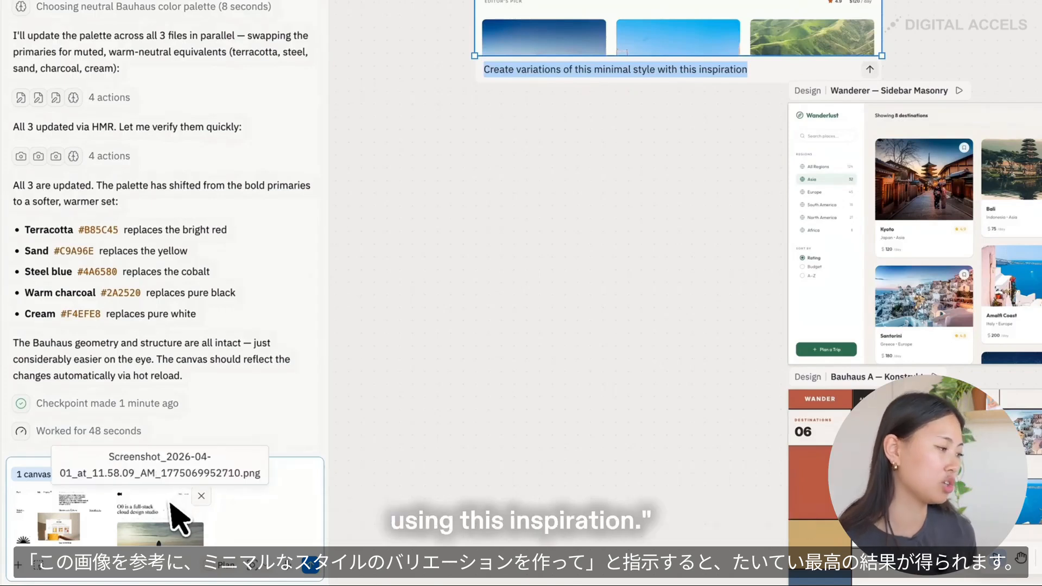
left_click(221, 478)
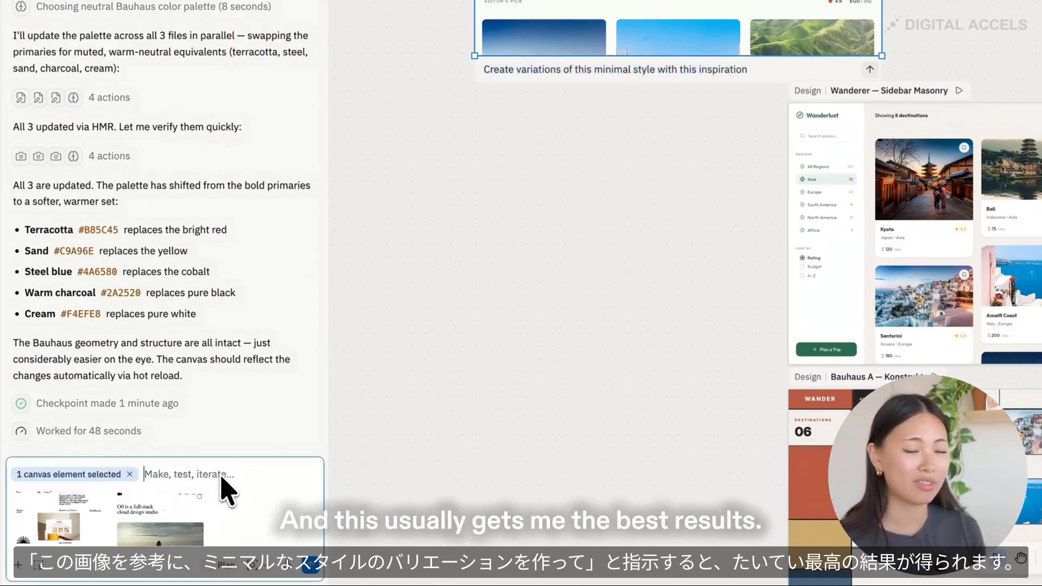
key("ctrl+v")
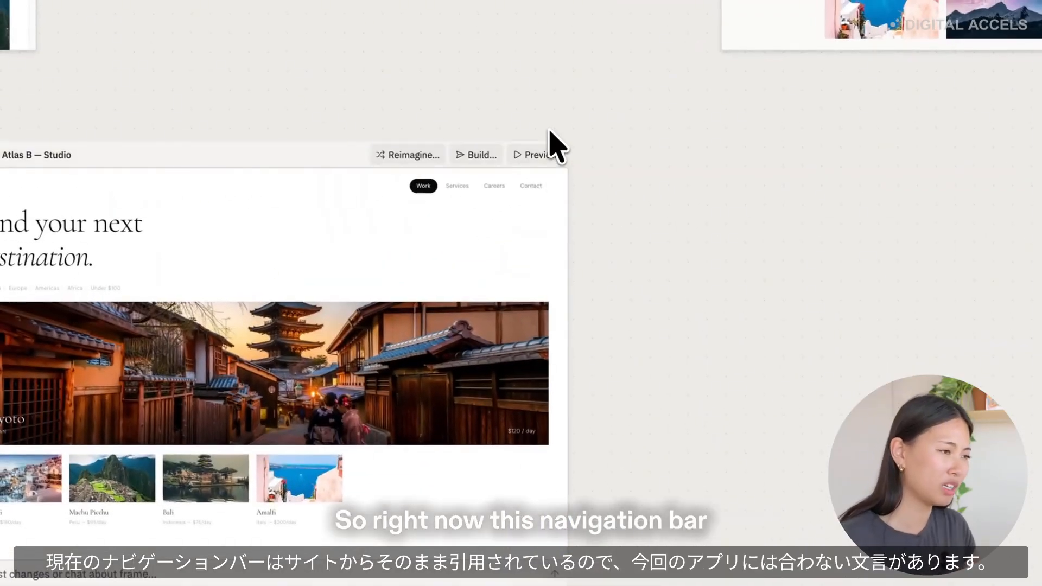
- Circle the navigation tabs on "Atlas B — Studio" and sketch an airplane beside the heading with the note "add a airplane after the heading"
left_click_drag(549, 131, 414, 139)
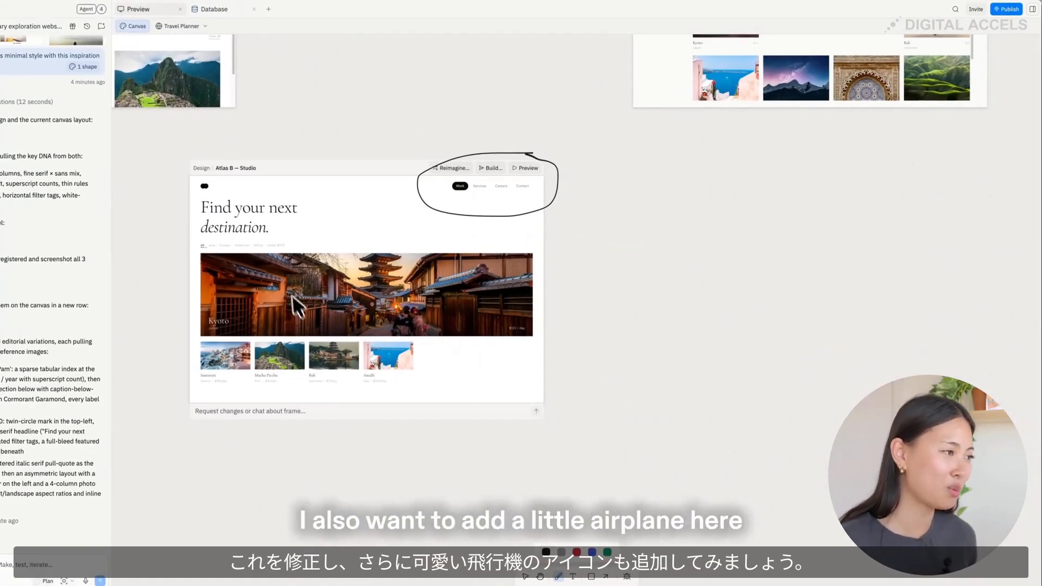
left_click_drag(273, 227, 286, 222)
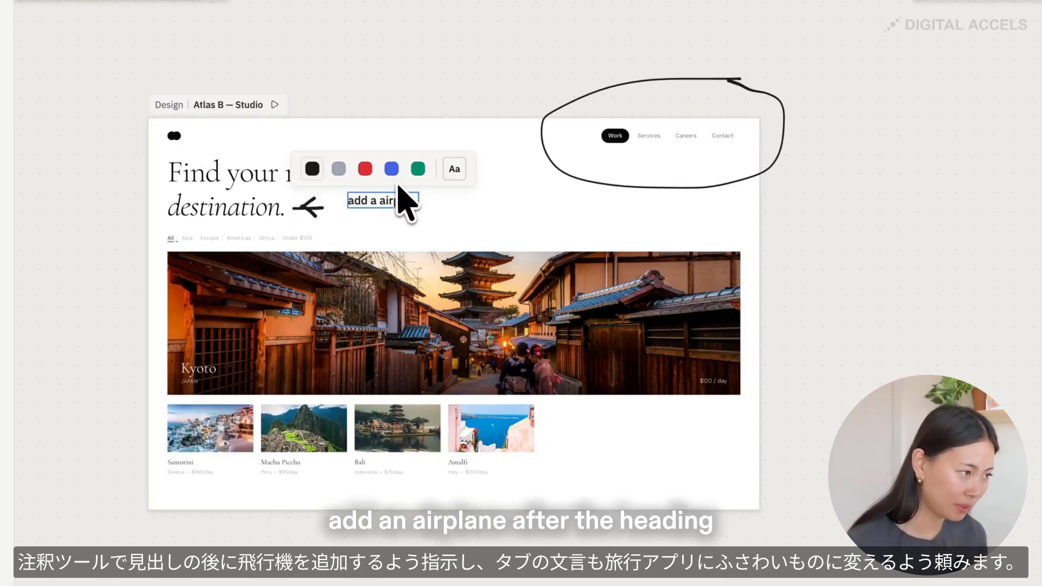
type("heading")
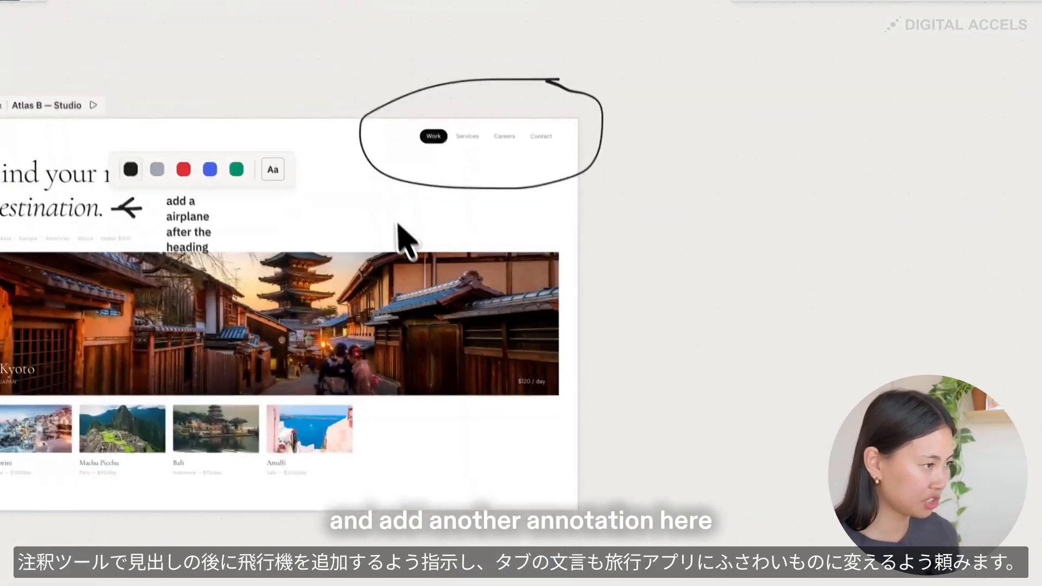
- Add the text note "change these tabs to reflect a travel app" beneath the circled navigation tabs
left_click(386, 190)
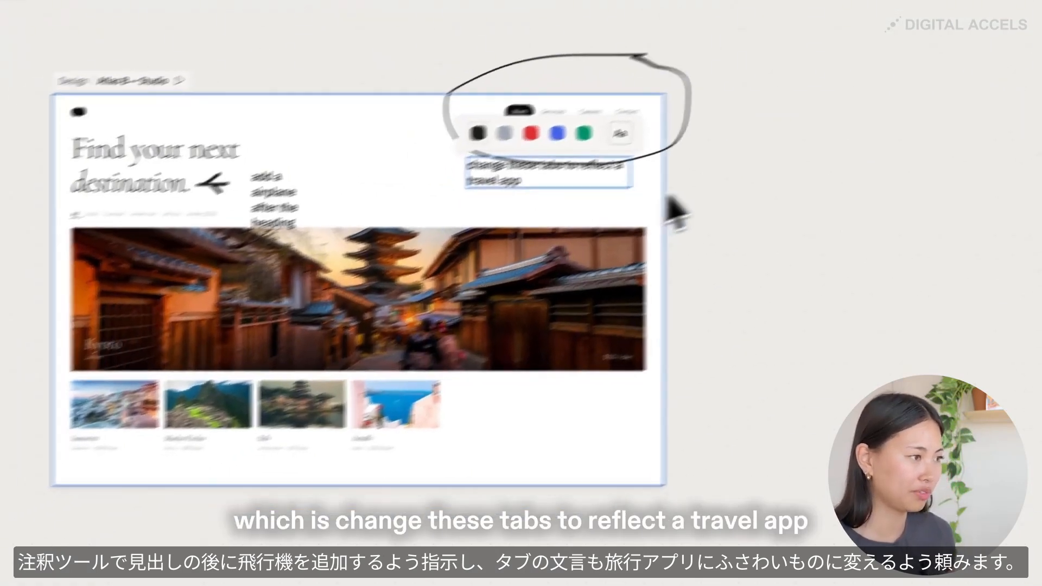
left_click(567, 223)
left_click_drag(502, 208, 504, 218)
left_click_drag(644, 166, 649, 178)
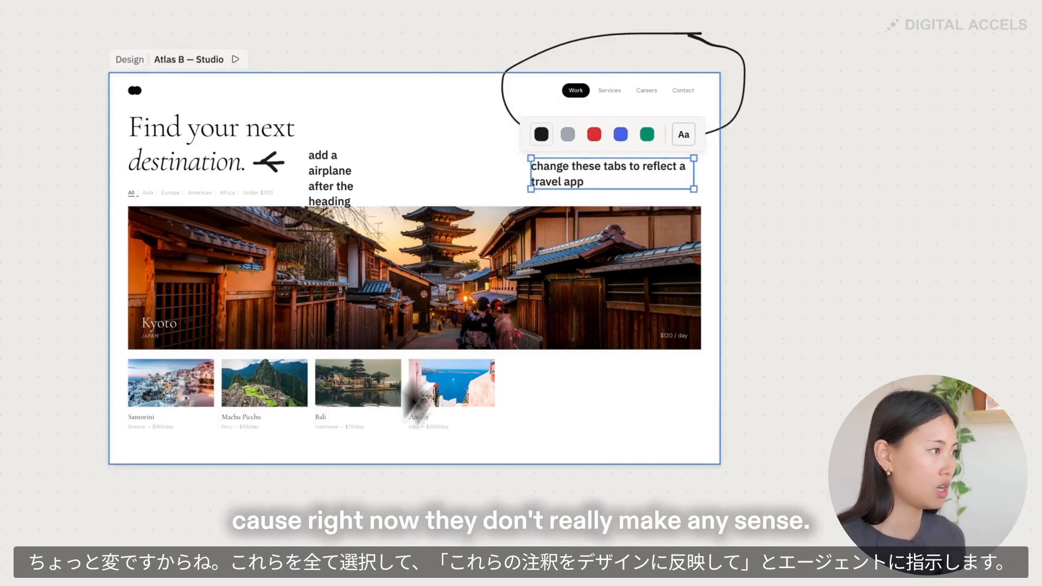
- Select the "Atlas B — Studio" design with all its annotations and ask the agent to "apply the annotations to this design"
left_click_drag(84, 39, 578, 476)
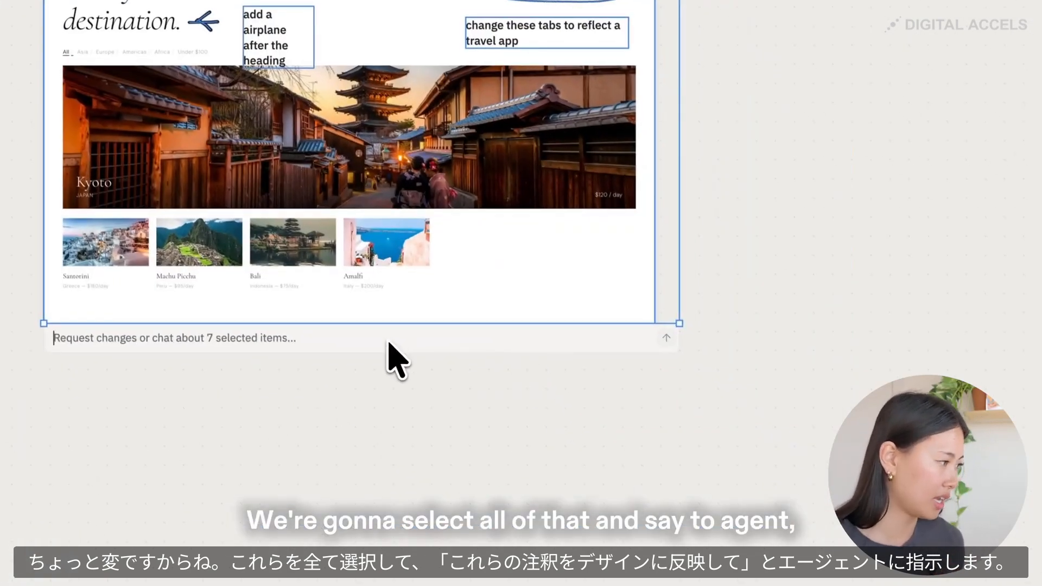
type("ap")
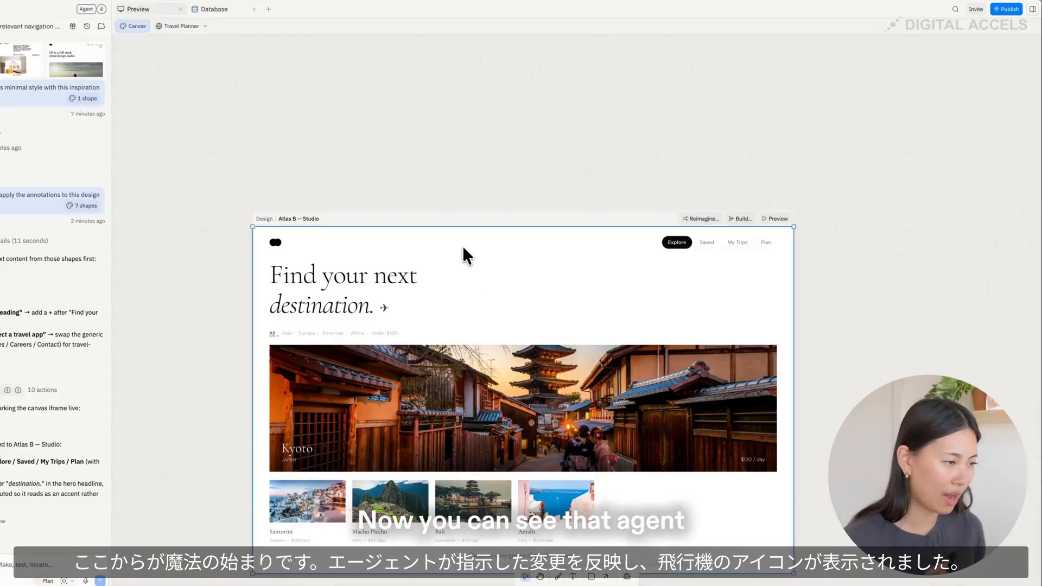
left_click_drag(465, 255, 409, 124)
left_click(409, 121)
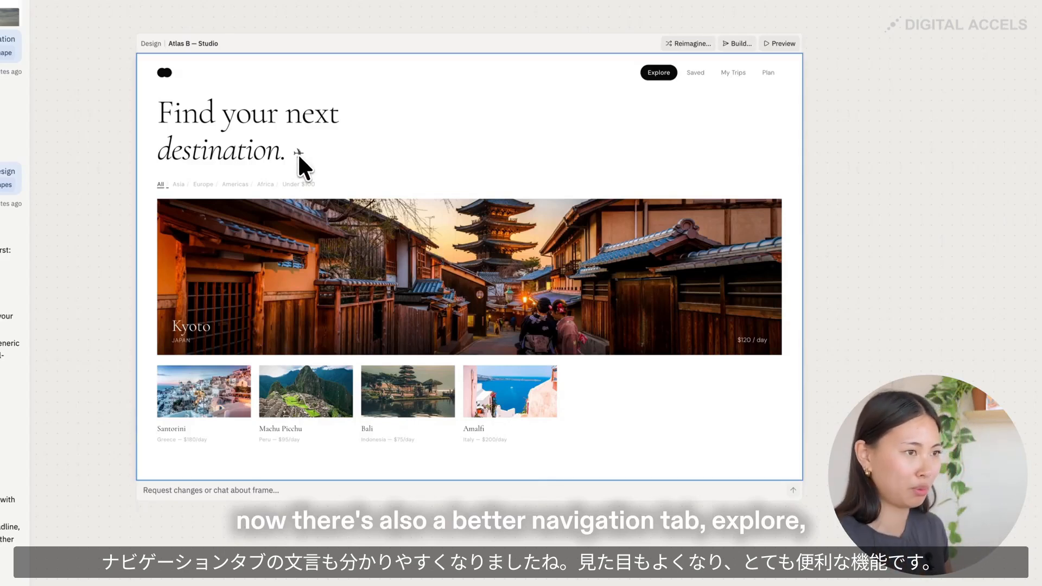
left_click_drag(281, 134, 308, 165)
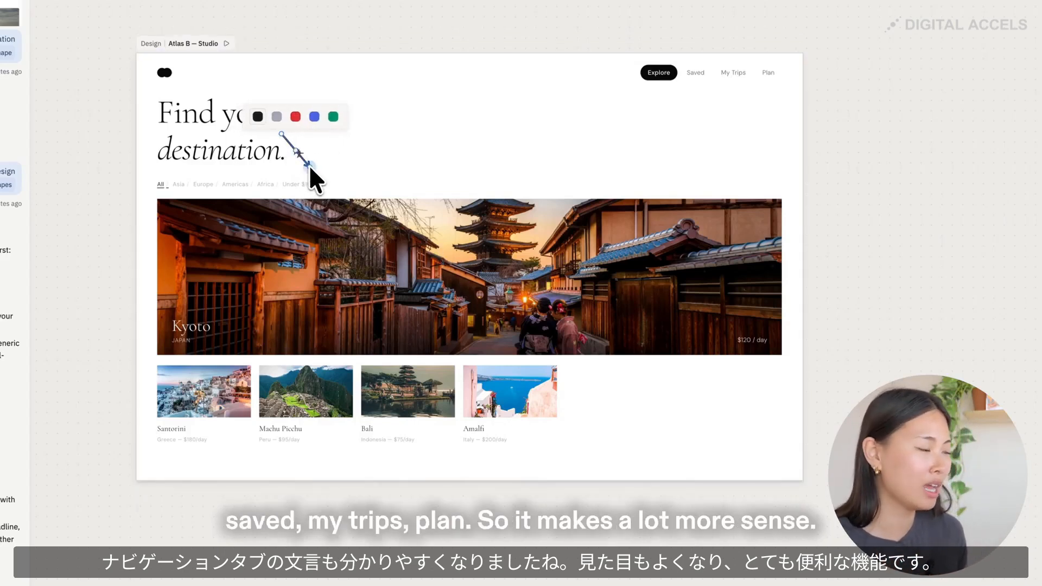
key("super+z")
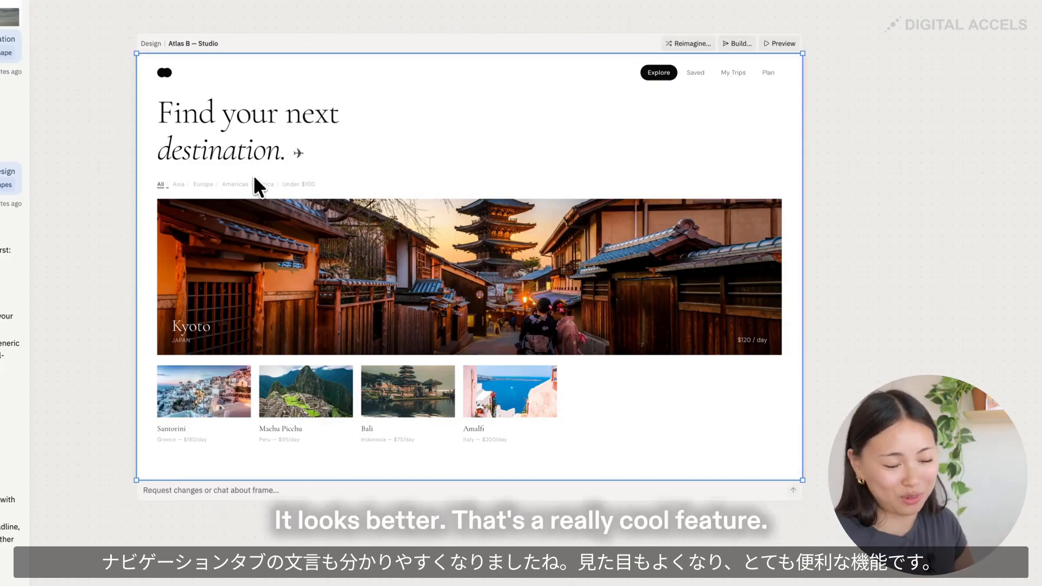
left_click(287, 145)
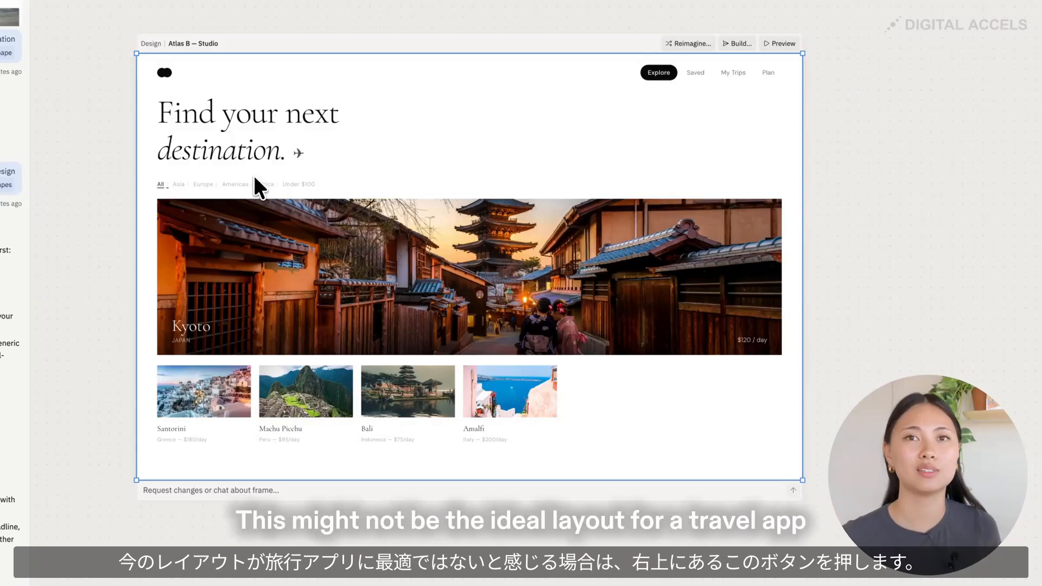
left_click(291, 145)
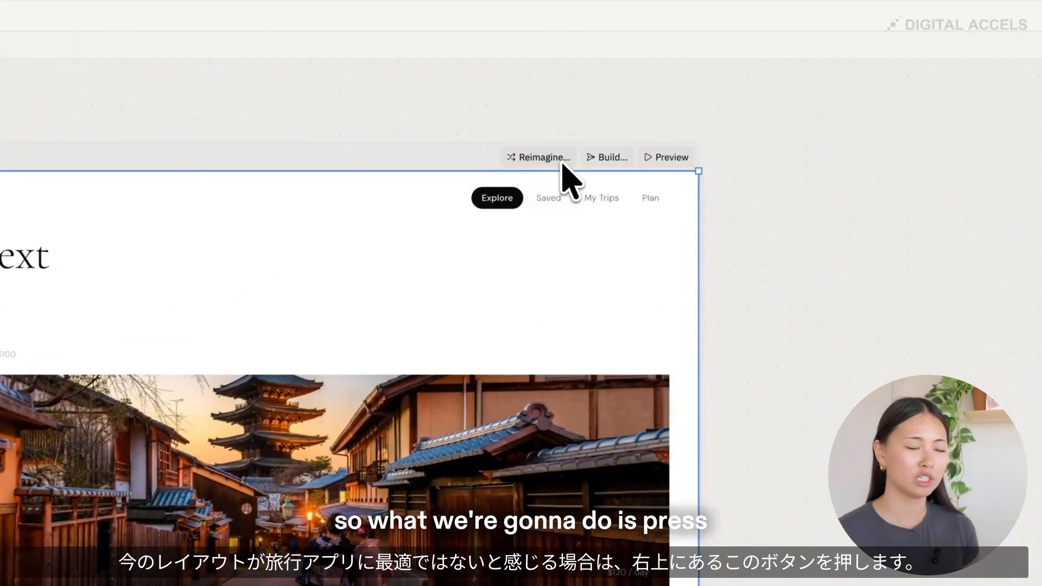
- Reimagine the "Atlas B — Studio" design with the recommended prompt for trying different layouts and select the original frame
left_click(659, 92)
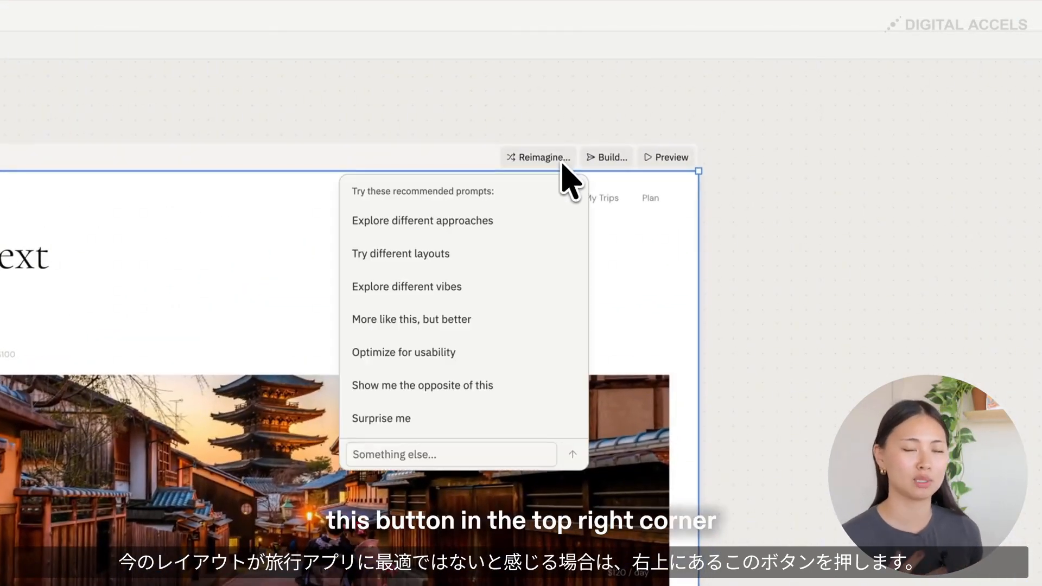
left_click(444, 254)
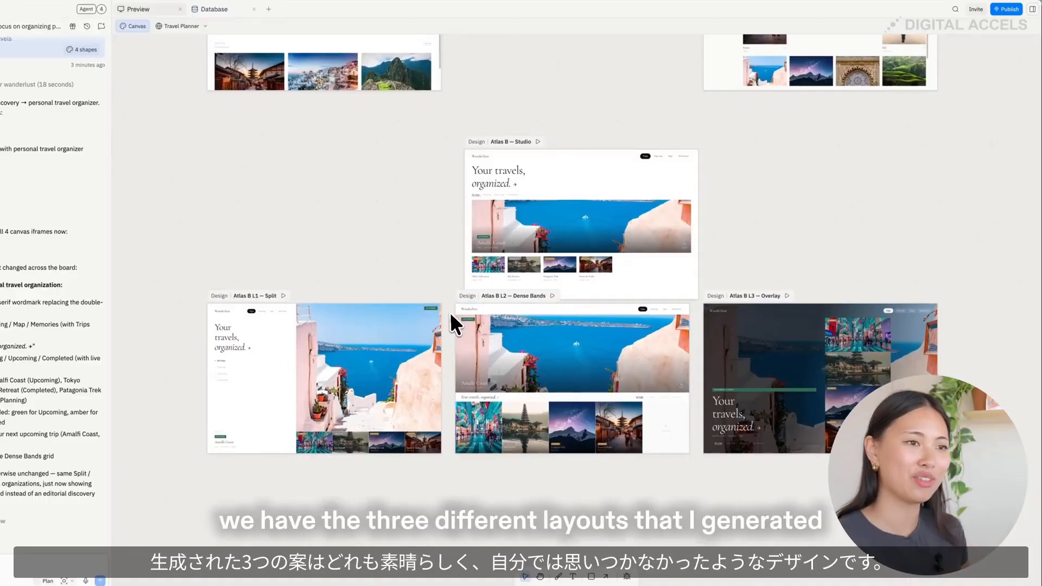
left_click(471, 150)
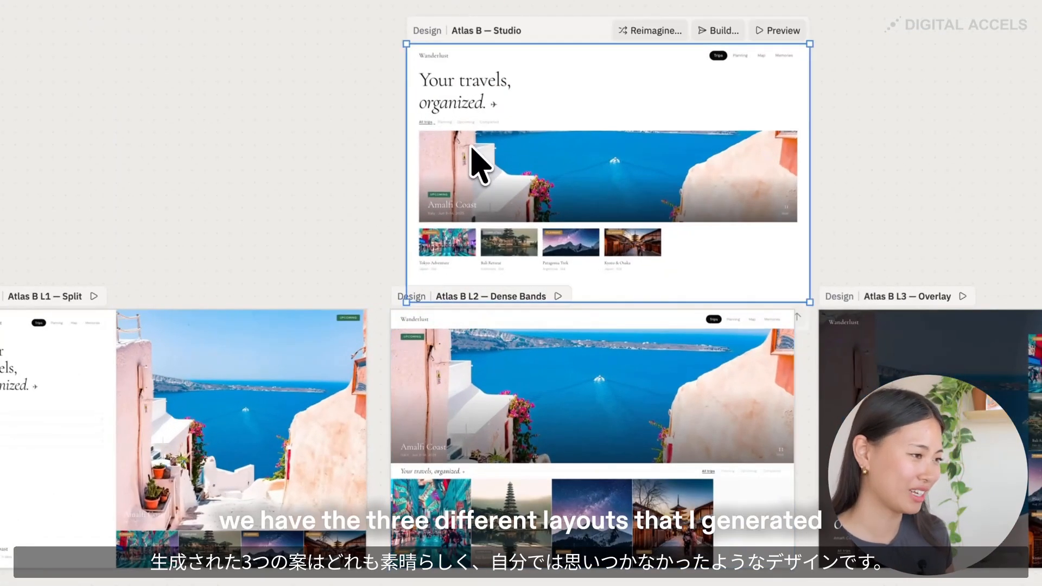
- Compare the generated layout variations "Atlas B L1 — Split", "Atlas B L2 — Dense Bands" and "Atlas B L3 — Overlay" with the original design
scroll(472, 146, "up", 2)
scroll(479, 145, "down", 2)
left_click(514, 309)
scroll(492, 330, "down", 2)
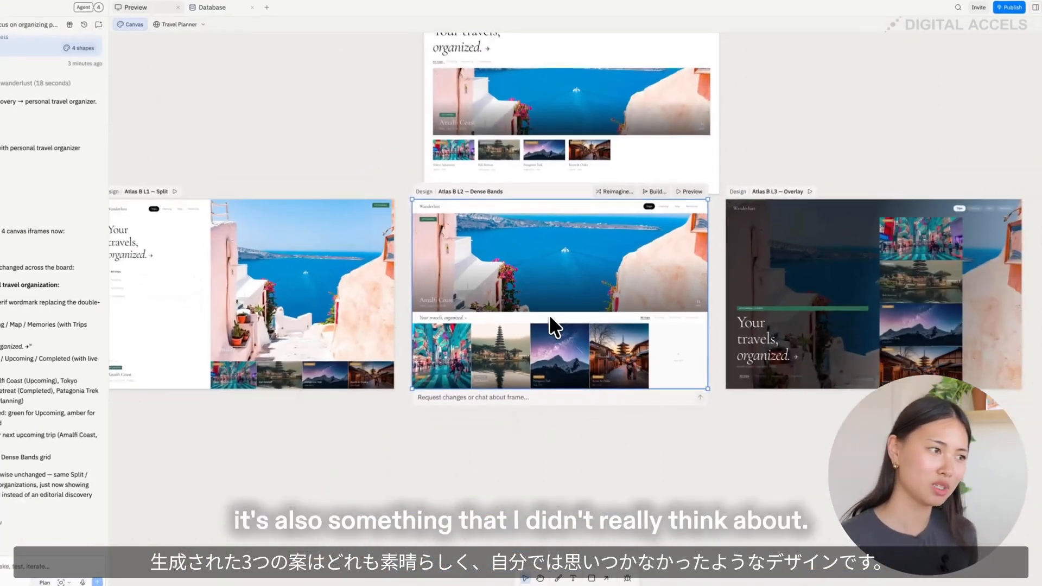
scroll(561, 358, "up", 2)
scroll(543, 271, "down", 2)
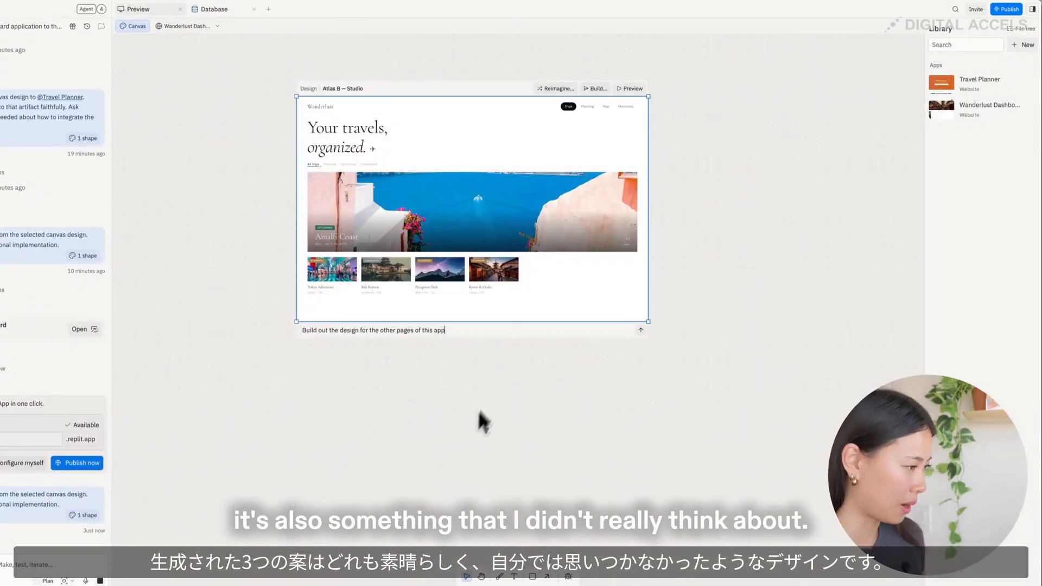
- Ask the agent on the "Atlas B — Studio" frame to "Build out the design for the other pages of this app"
left_click(100, 580)
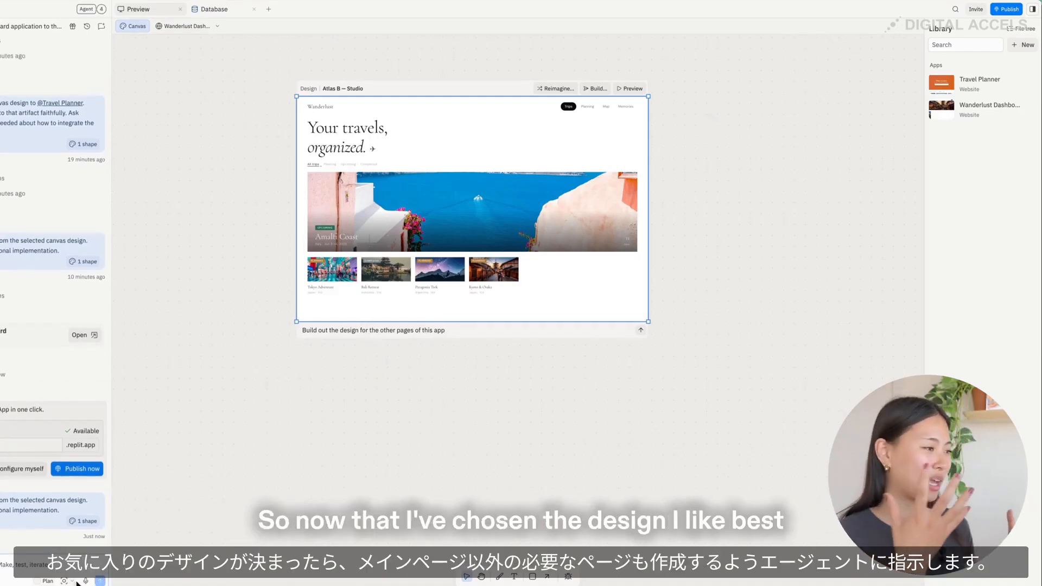
triple_click(347, 327)
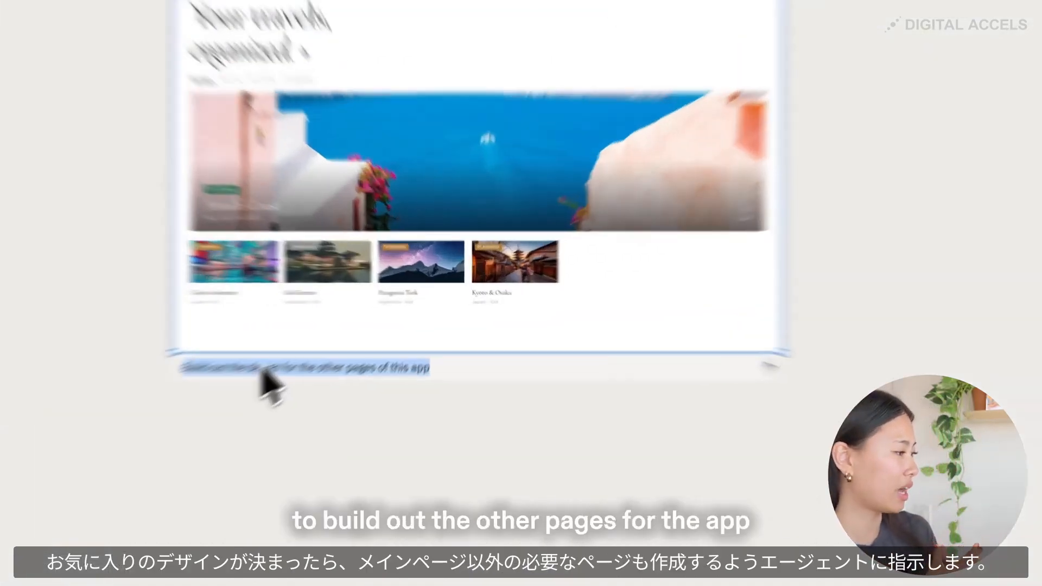
type("Build out the design for the other pages")
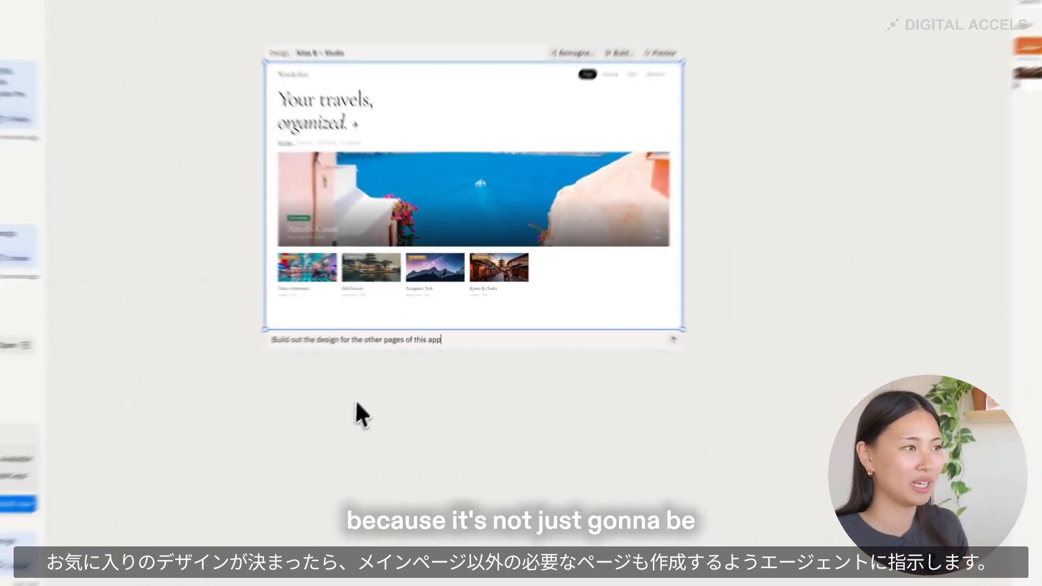
left_click(674, 339)
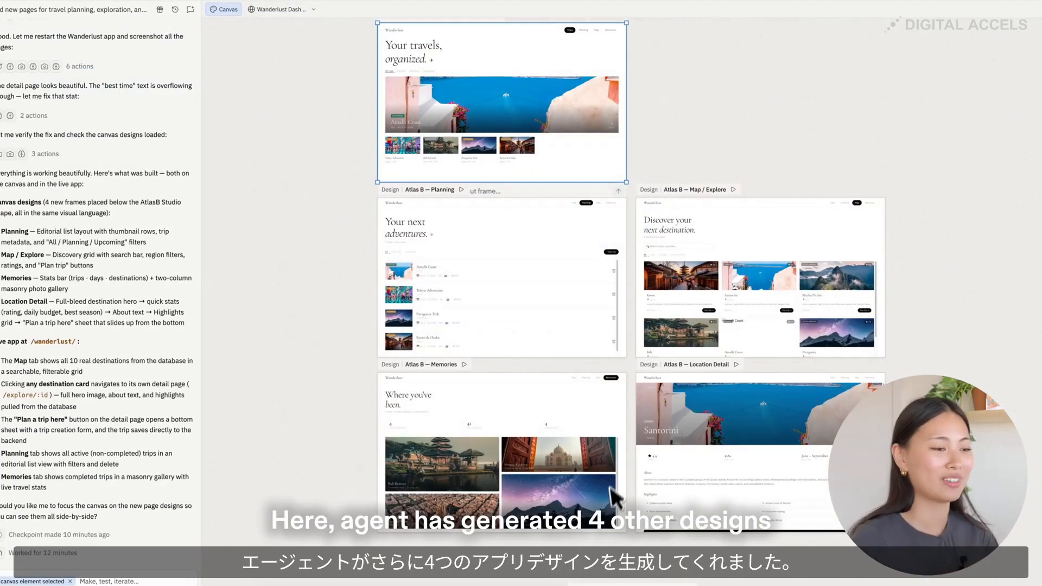
- Review the Planning, Map / Explore, Memories and Location Detail designs and build the "Atlas B — Studio" design into the Wanderlust Dashboard app
scroll(637, 454, "down", 2)
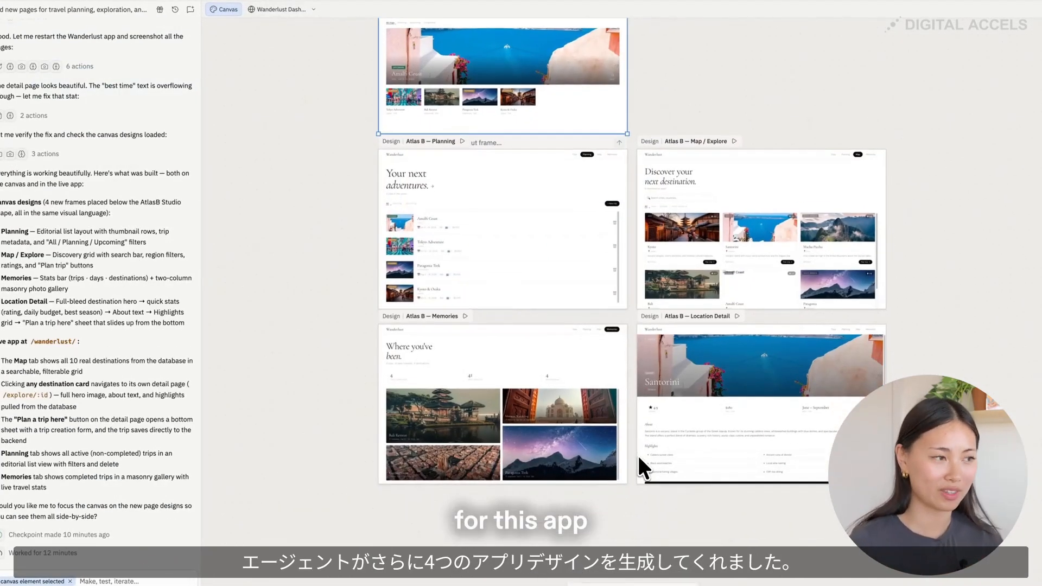
scroll(637, 454, "up", 3)
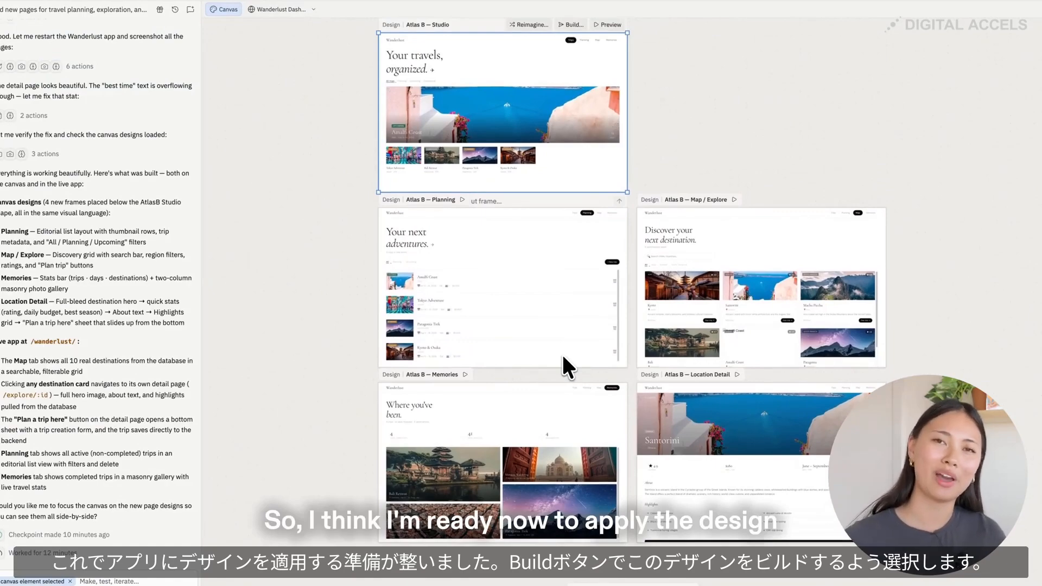
scroll(615, 284, "up", 5)
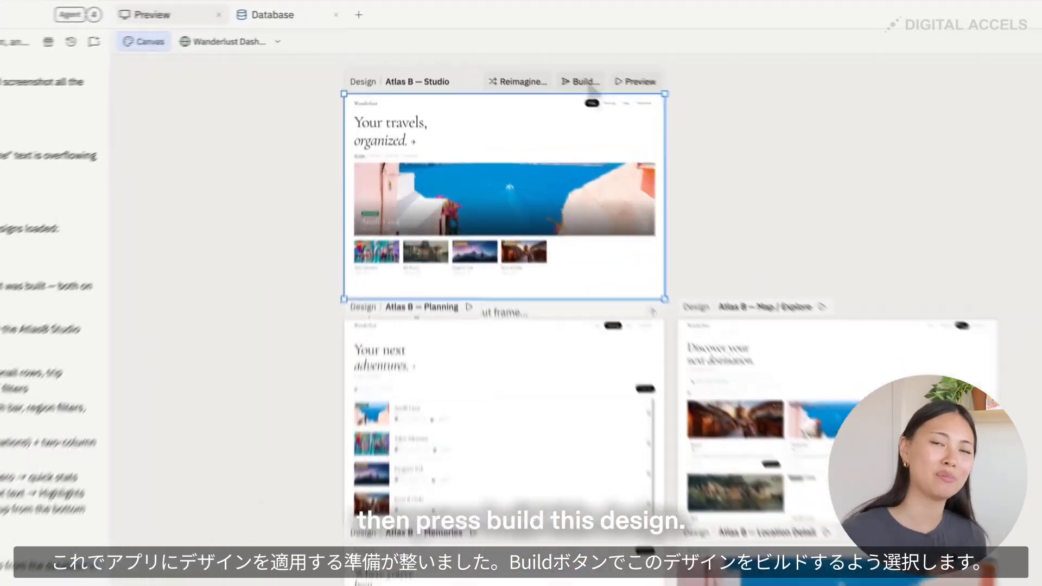
left_click(521, 51)
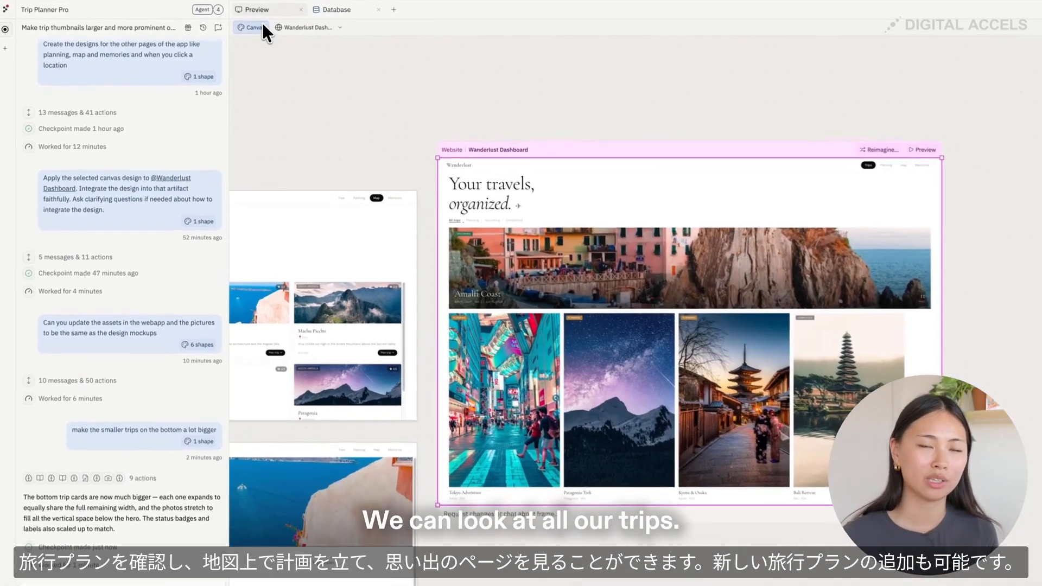
- Open the live Wanderlust Dashboard and filter its trips by Planning, Upcoming and Completed, ending on All trips
left_click(293, 26)
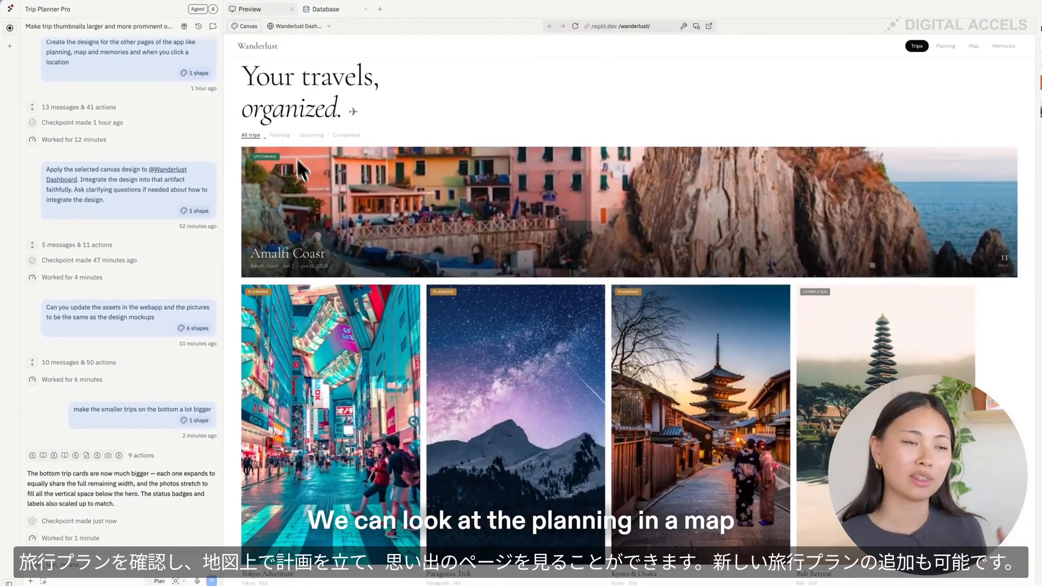
left_click(290, 143)
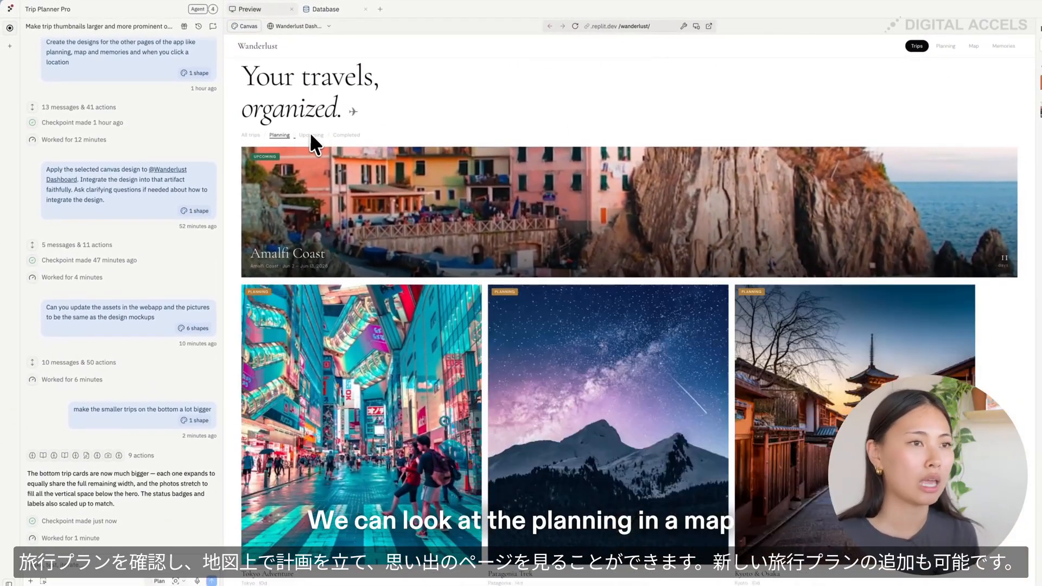
left_click(312, 136)
left_click(341, 137)
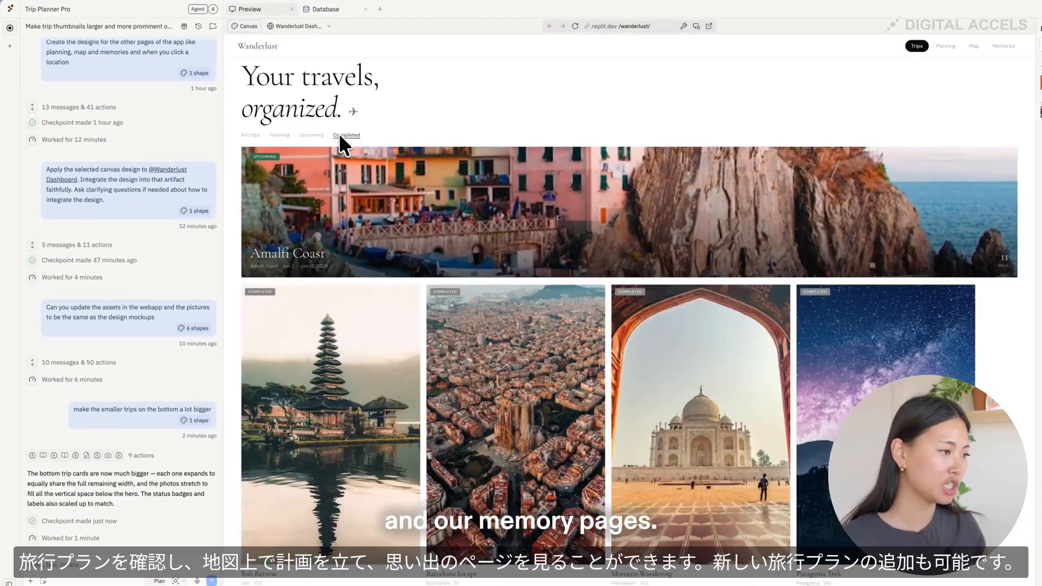
left_click(251, 136)
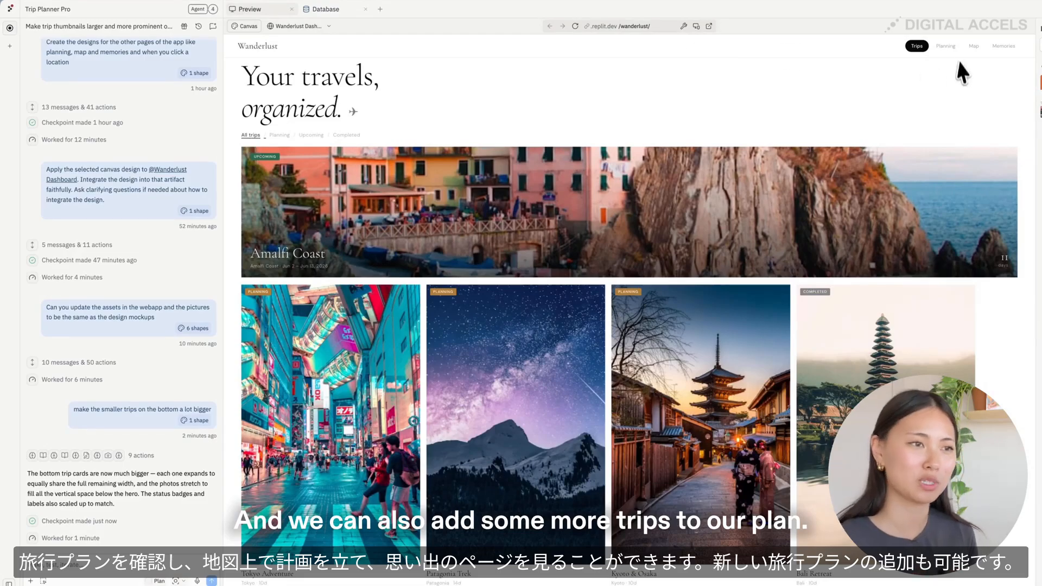